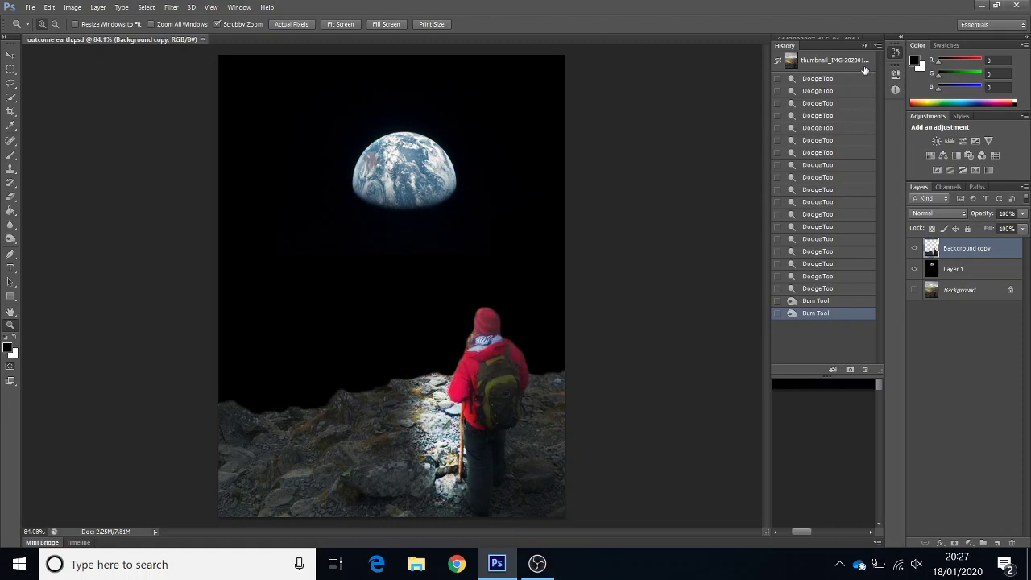
Step: Revert to the original mountain photo and start a Quick Selection over the lower-left rocks
{"action": "left_click", "coordinate": [796, 65]}
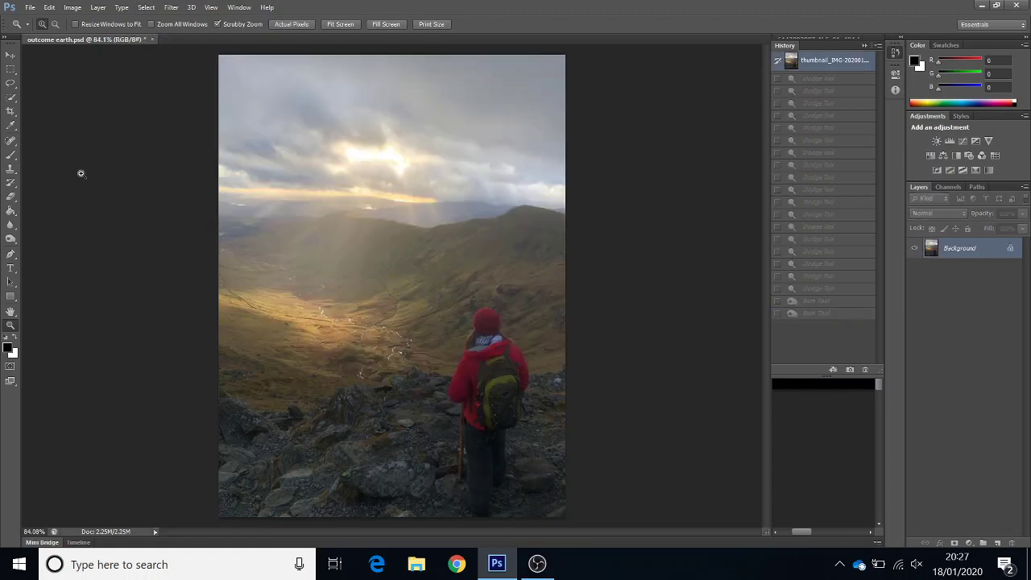
{"action": "left_click", "coordinate": [12, 103]}
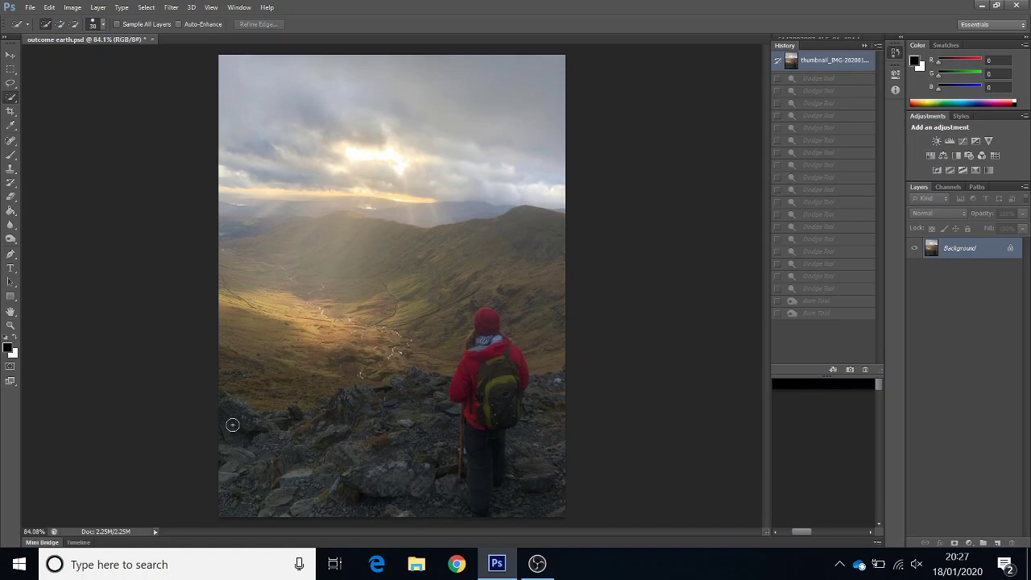
{"action": "mouse_move", "coordinate": [232, 425]}
{"action": "left_mouse_down"}
{"action": "mouse_move", "coordinate": [312, 464]}
{"action": "mouse_move", "coordinate": [502, 476]}
{"action": "mouse_move", "coordinate": [538, 458]}
{"action": "mouse_move", "coordinate": [539, 446]}
{"action": "mouse_move", "coordinate": [497, 411]}
{"action": "mouse_move", "coordinate": [487, 326]}
{"action": "mouse_move", "coordinate": [484, 344]}
{"action": "left_mouse_up"}
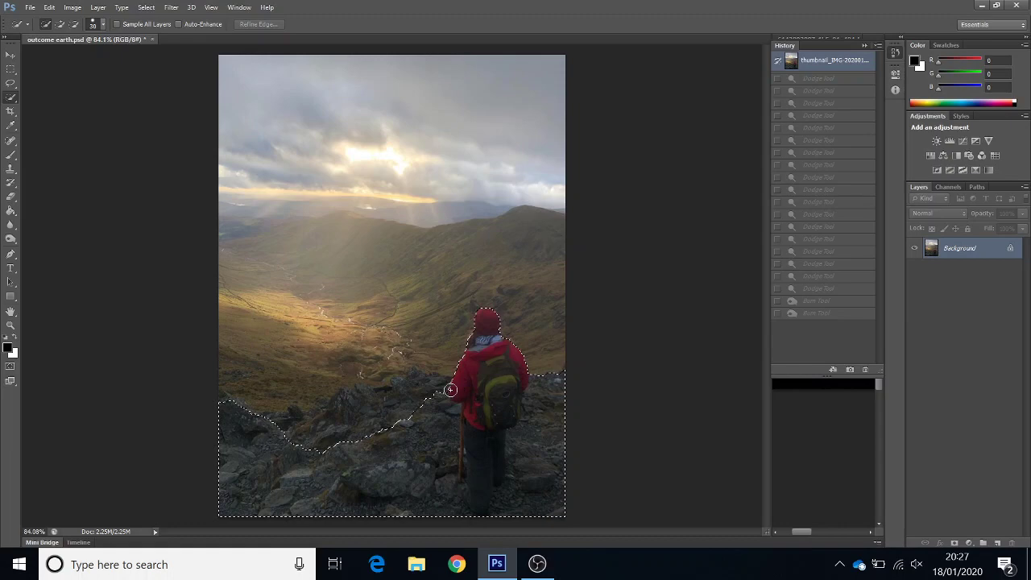
Step: Extend the selection over the rocks and ridge line, then subtract a stray edge area
{"action": "left_click_drag", "start_coordinate": [450, 390], "coordinate": [433, 389]}
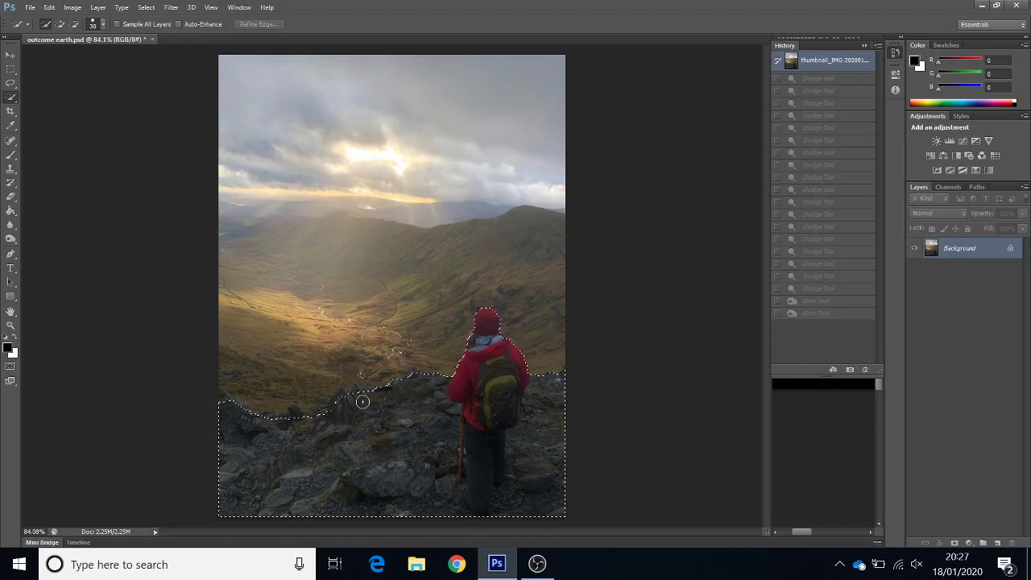
{"action": "left_click_drag", "start_coordinate": [342, 401], "coordinate": [365, 396]}
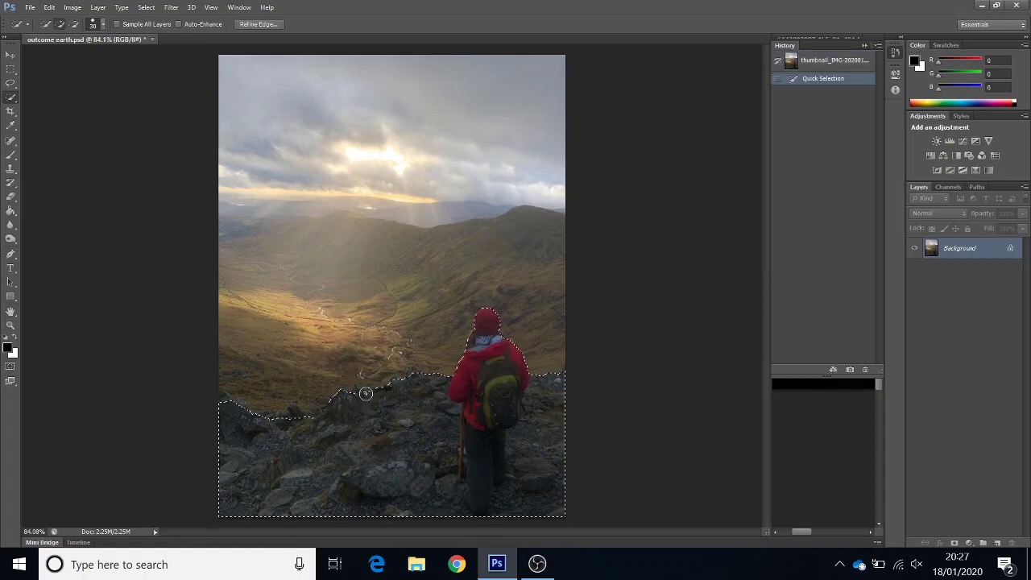
{"action": "left_click_drag", "start_coordinate": [365, 392], "coordinate": [368, 400]}
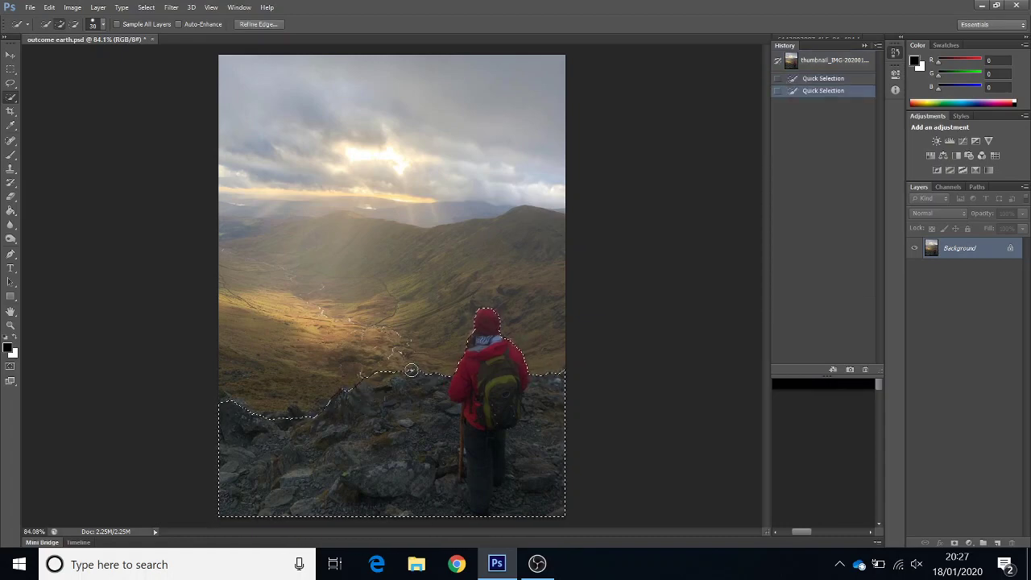
{"action": "left_click", "coordinate": [74, 25]}
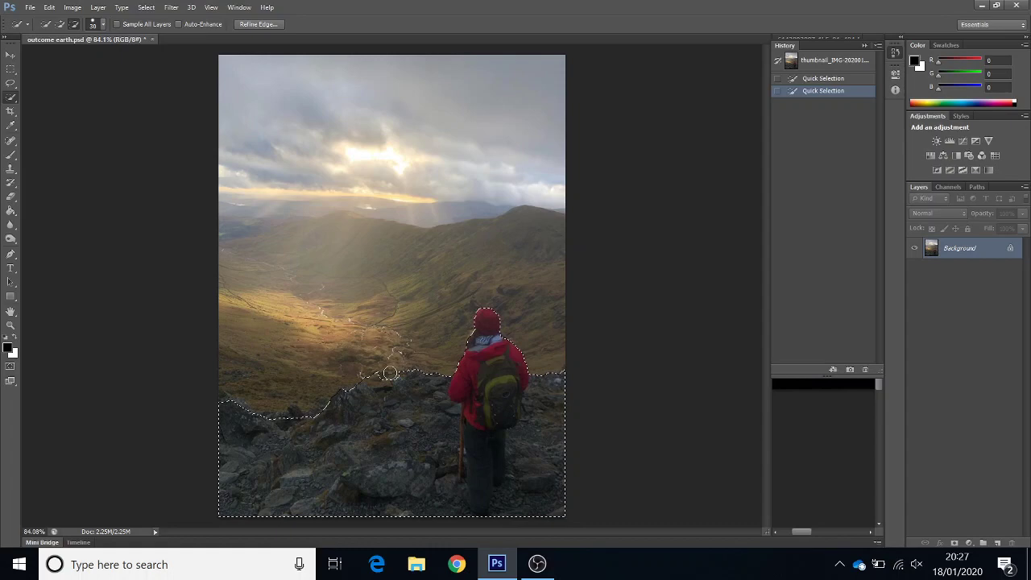
{"action": "left_click", "coordinate": [367, 383]}
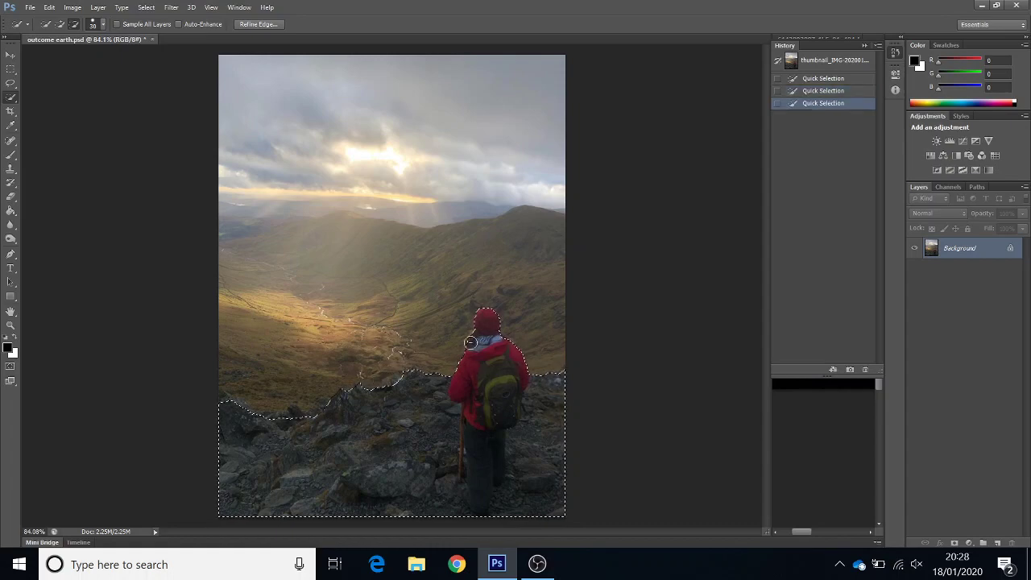
Step: In Refine Edge, set Feather to 1.4 px and raise the Smooth value
{"action": "left_click", "coordinate": [257, 24]}
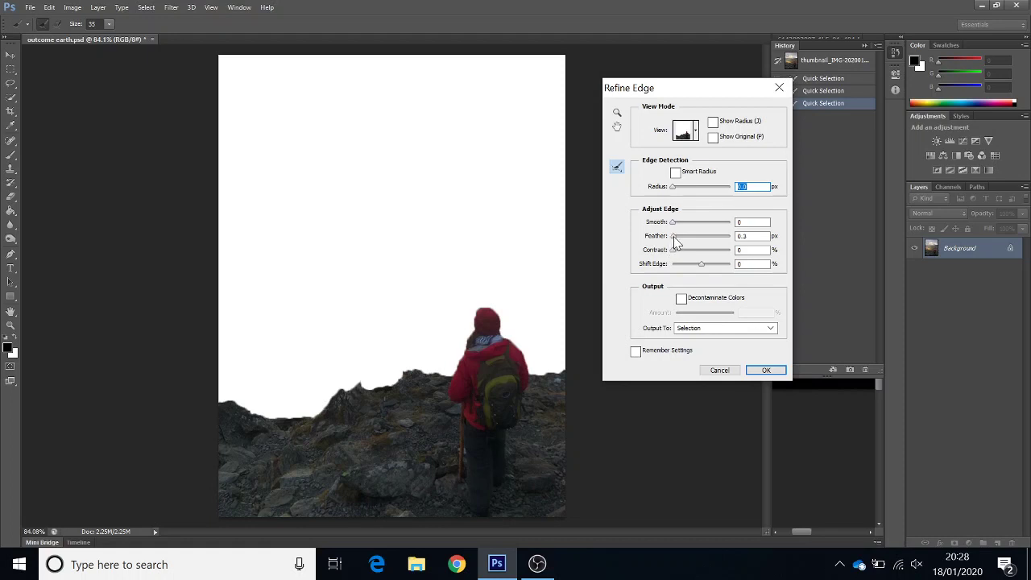
{"action": "mouse_move", "coordinate": [675, 243]}
{"action": "left_mouse_down"}
{"action": "mouse_move", "coordinate": [687, 244]}
{"action": "mouse_move", "coordinate": [679, 250]}
{"action": "mouse_move", "coordinate": [680, 230]}
{"action": "left_mouse_up"}
{"action": "left_click", "coordinate": [677, 223]}
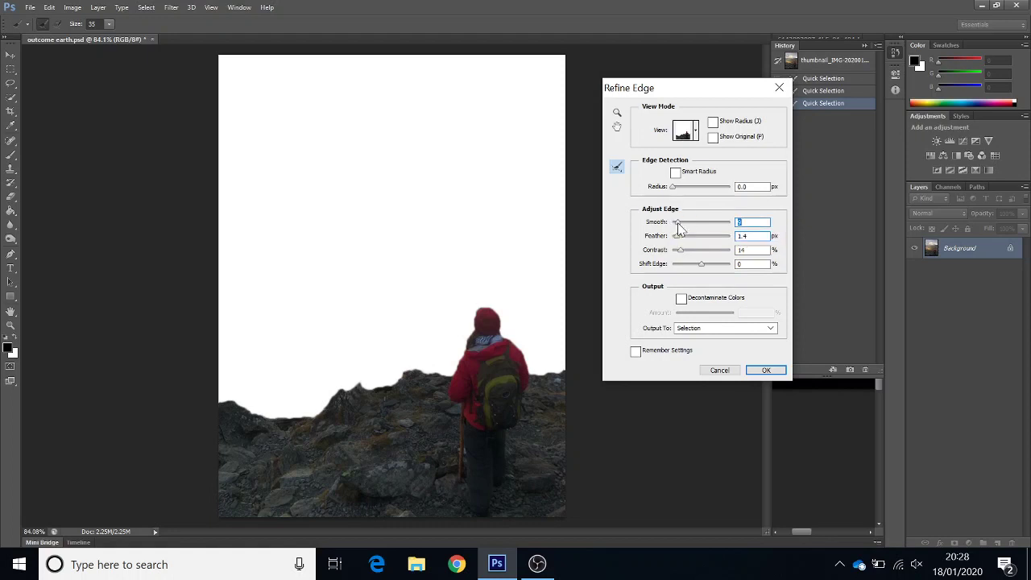
{"action": "left_click_drag", "start_coordinate": [677, 228], "coordinate": [679, 229]}
Step: Output the refined selection to a New Layer and apply it
{"action": "left_click", "coordinate": [771, 331]}
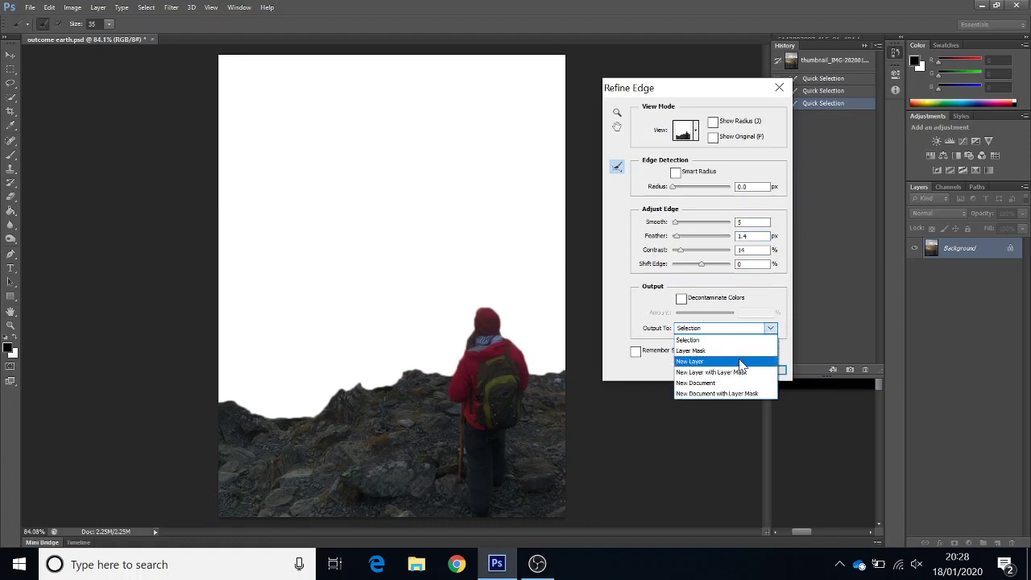
{"action": "left_click", "coordinate": [707, 361]}
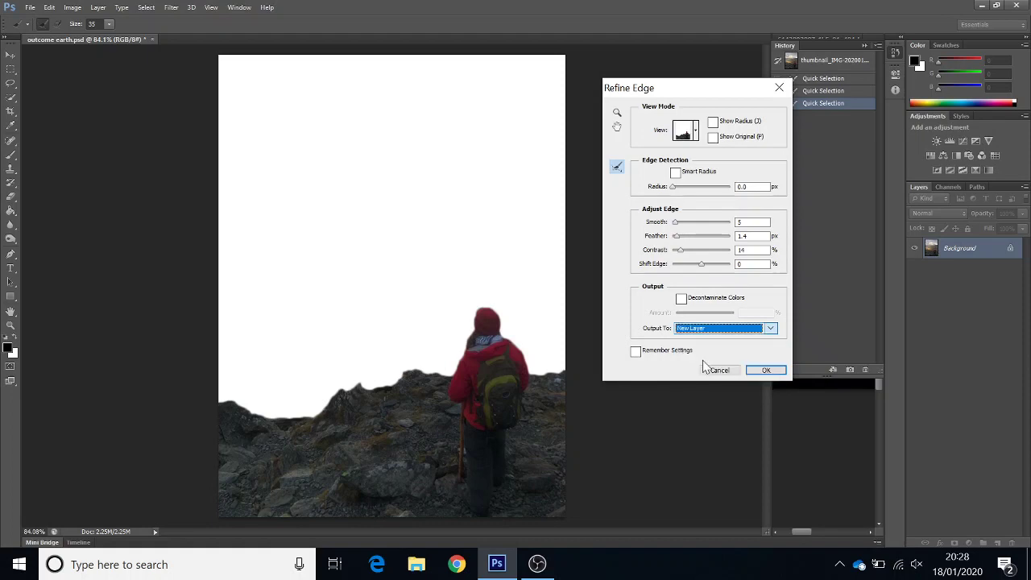
{"action": "left_click", "coordinate": [753, 374]}
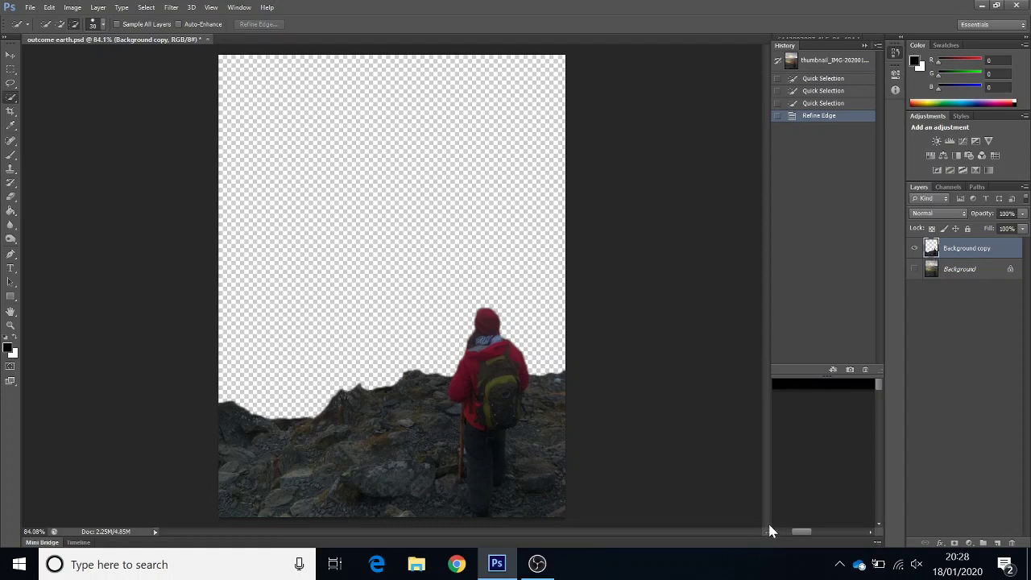
Step: Drag the Earth image from its tiled document into the upper area of the montage
{"action": "left_click_drag", "start_coordinate": [770, 518], "coordinate": [547, 518]}
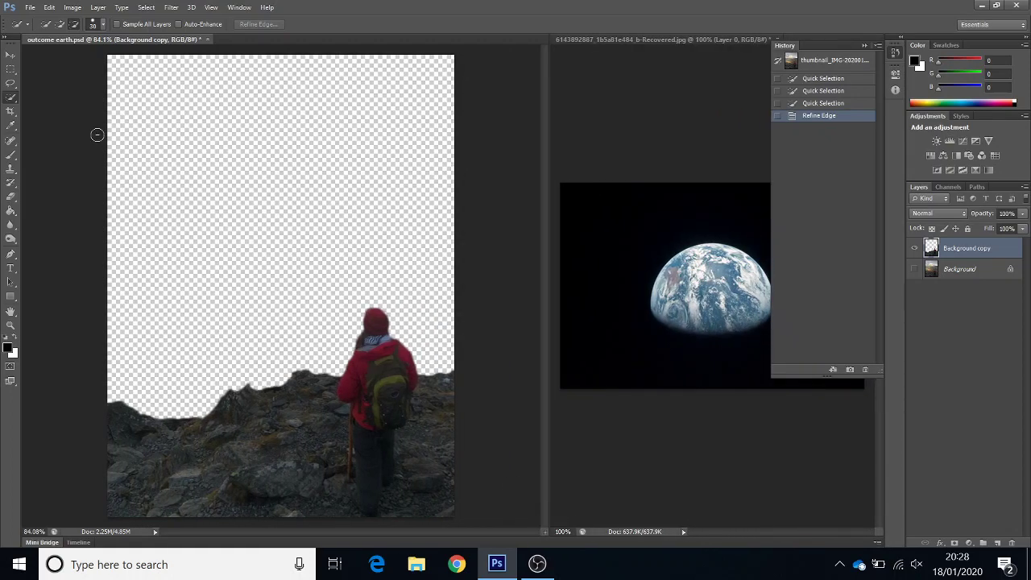
{"action": "left_click", "coordinate": [10, 57]}
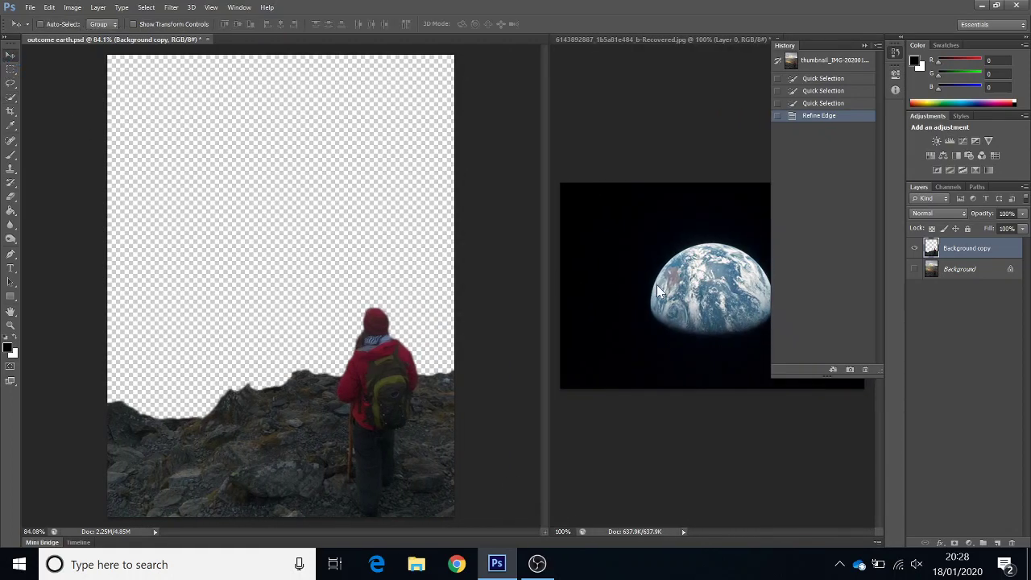
{"action": "left_click", "coordinate": [656, 312]}
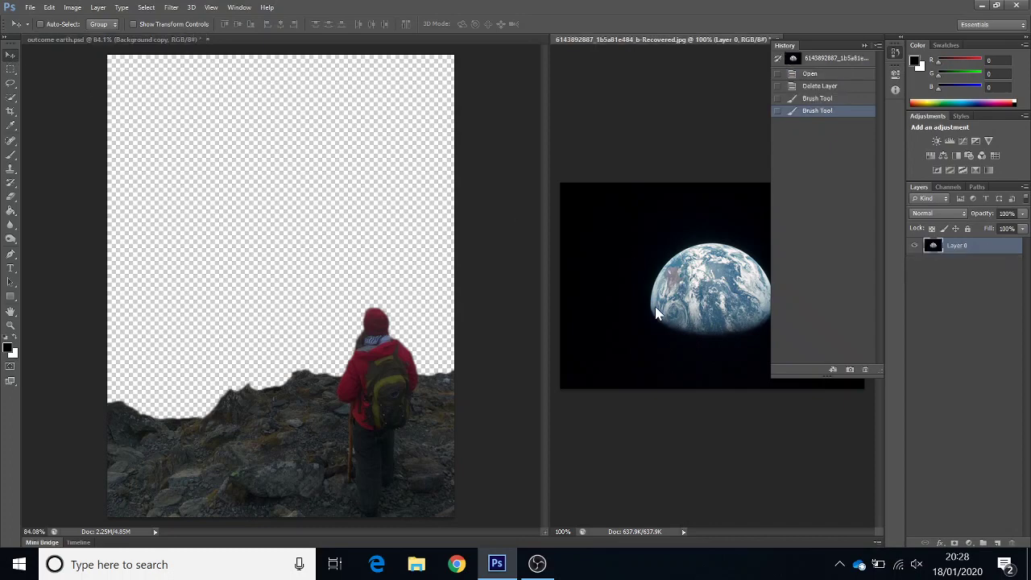
{"action": "left_click_drag", "start_coordinate": [656, 313], "coordinate": [297, 196]}
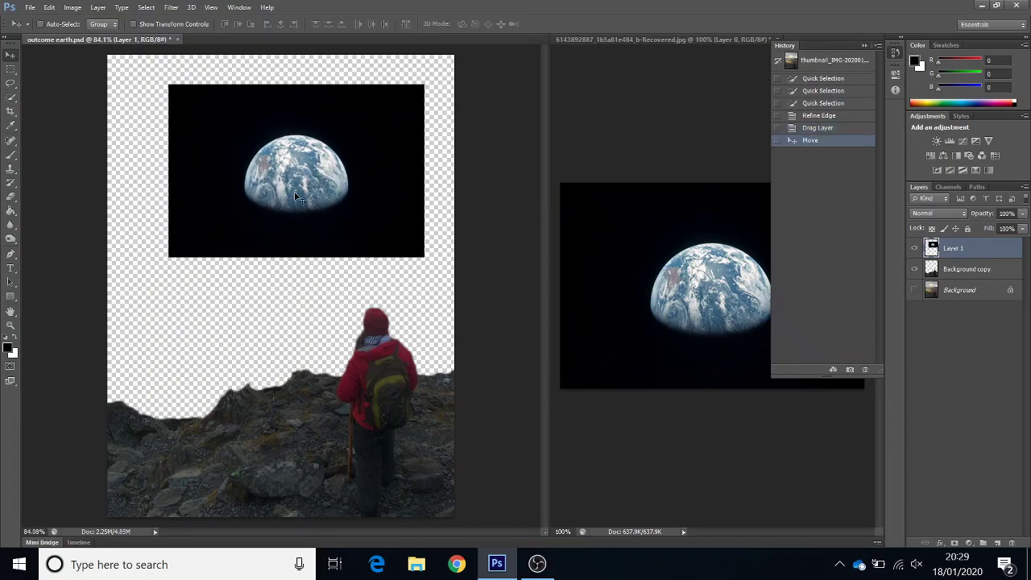
{"action": "left_click", "coordinate": [11, 212]}
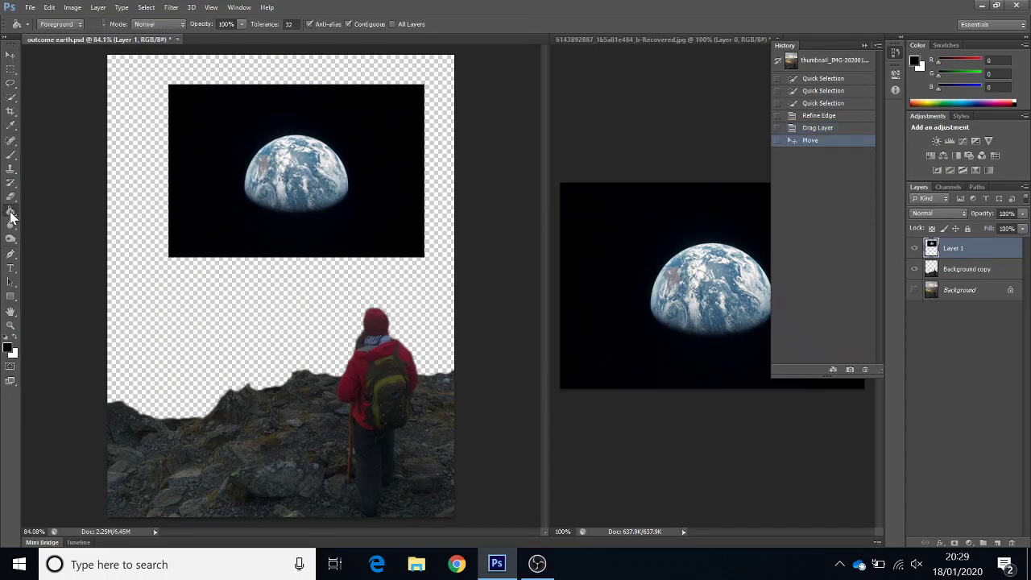
{"action": "left_click", "coordinate": [266, 290]}
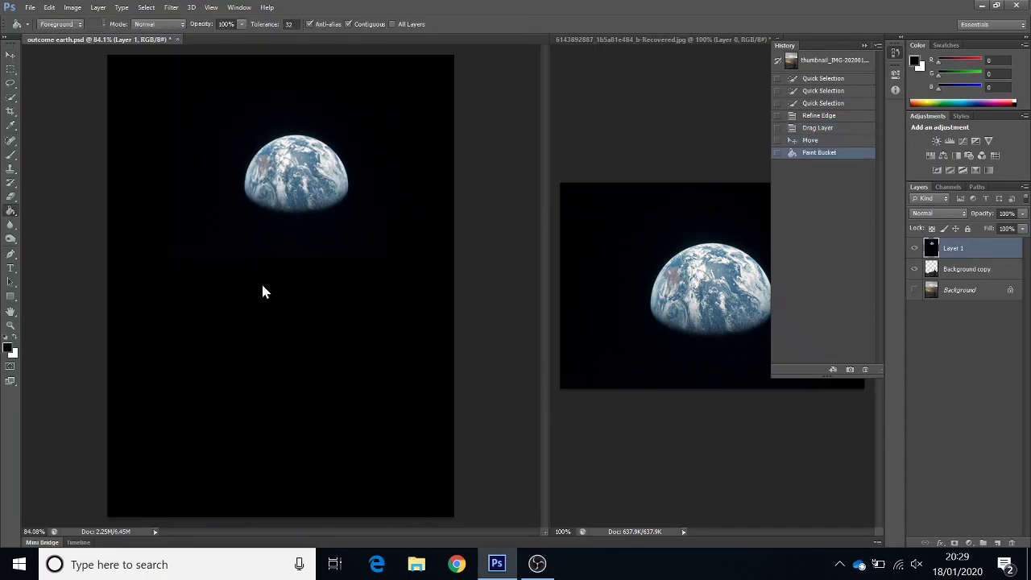
{"action": "left_click", "coordinate": [999, 275]}
{"action": "left_click_drag", "start_coordinate": [1003, 272], "coordinate": [1004, 247]}
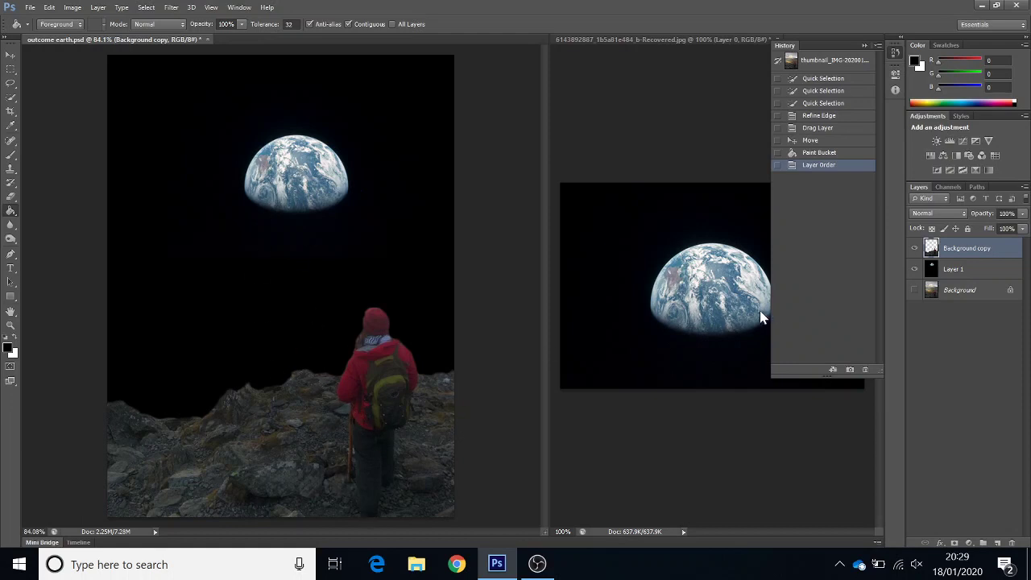
Step: Apply Levels to the hiker layer with input values 14, 1.30 and 247
{"action": "left_click", "coordinate": [74, 9]}
{"action": "mouse_move", "coordinate": [109, 49]}
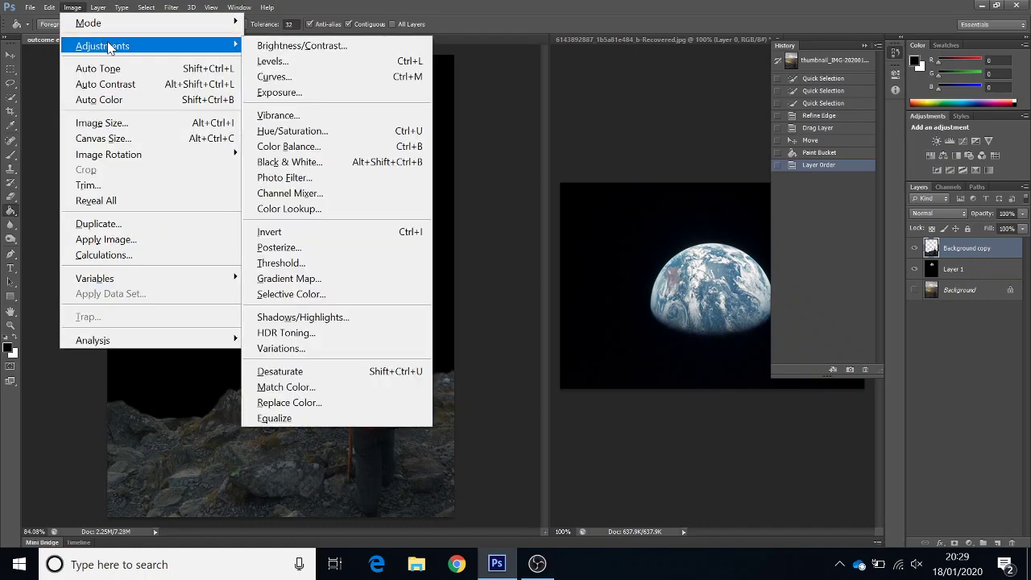
{"action": "left_click", "coordinate": [315, 62]}
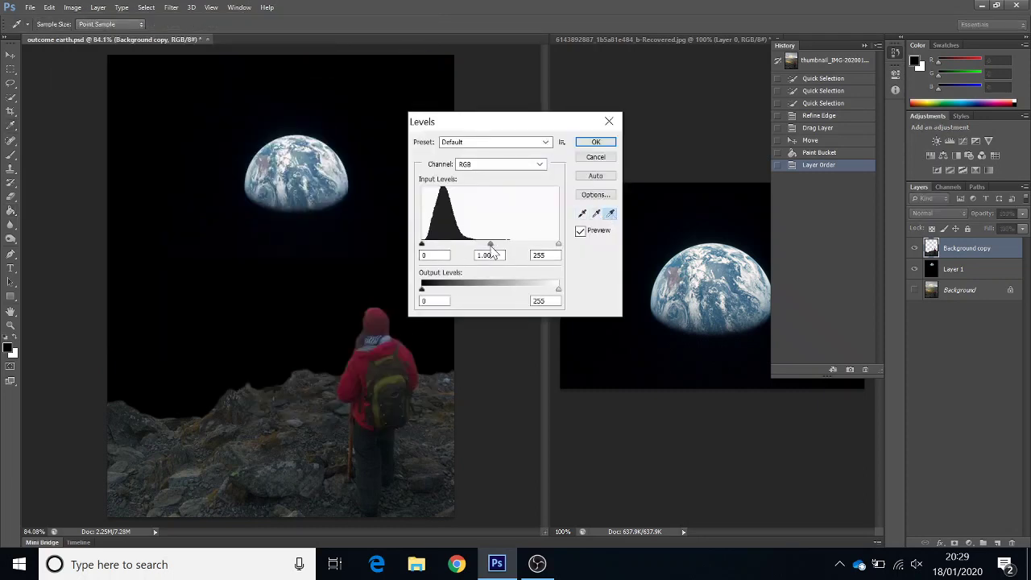
{"action": "left_click_drag", "start_coordinate": [489, 244], "coordinate": [478, 245]}
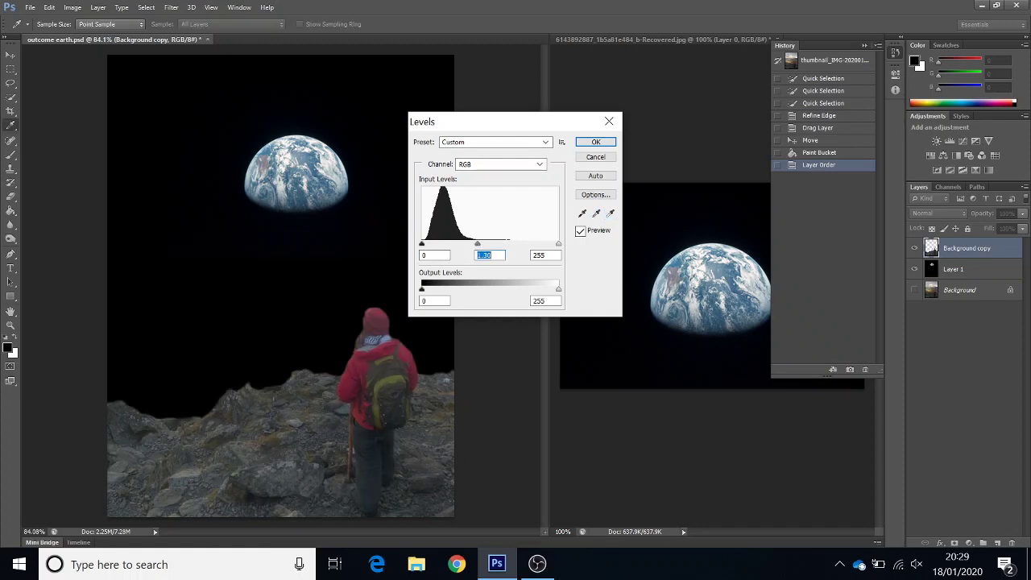
{"action": "left_click_drag", "start_coordinate": [422, 244], "coordinate": [427, 250]}
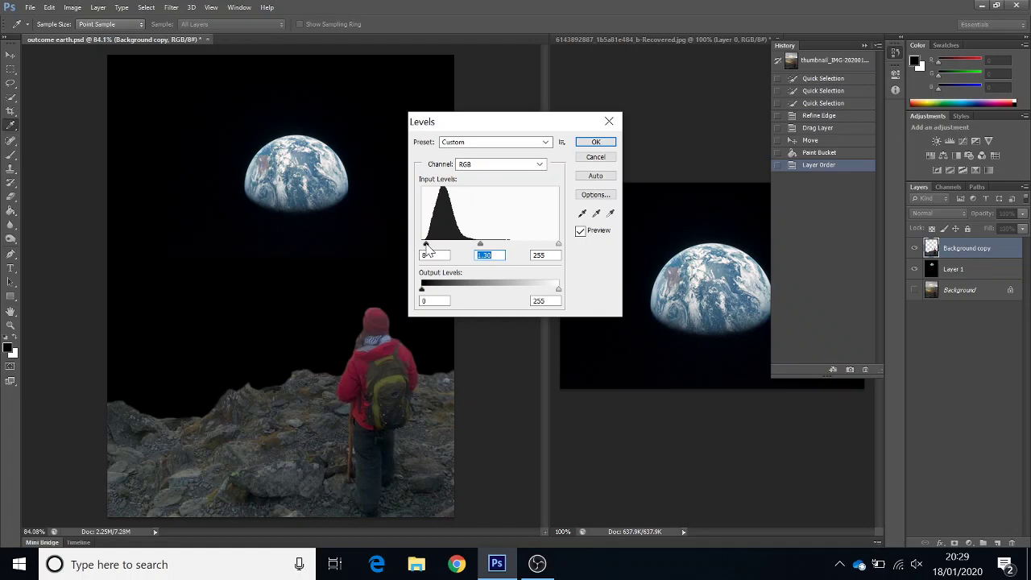
{"action": "left_click_drag", "start_coordinate": [558, 244], "coordinate": [556, 248]}
{"action": "left_click_drag", "start_coordinate": [426, 244], "coordinate": [430, 246]}
{"action": "left_click", "coordinate": [600, 143]}
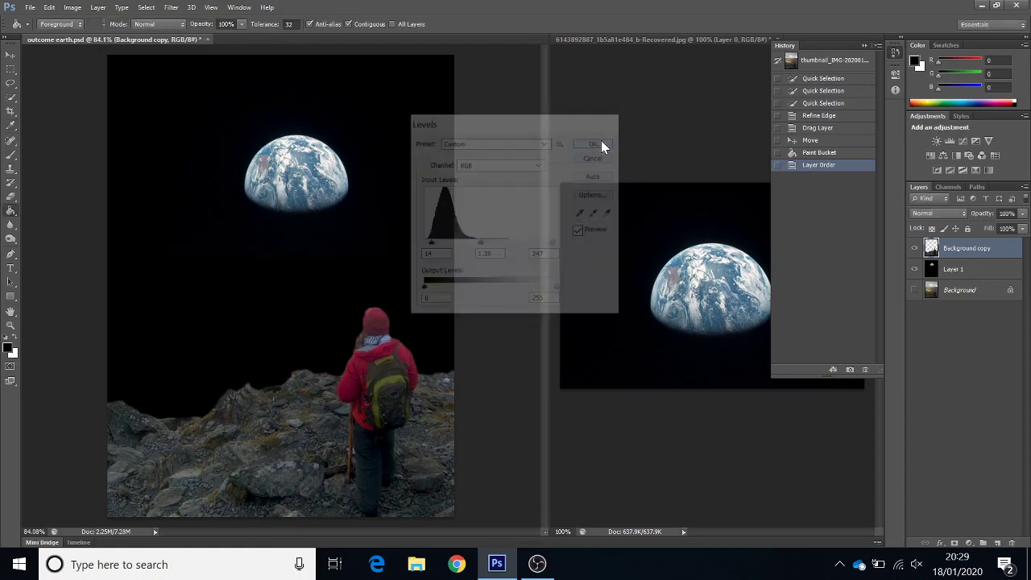
Step: With the Dodge Tool, lighten the rocks beside the hiker and around the walking stick
{"action": "left_click", "coordinate": [12, 240]}
{"action": "right_click", "coordinate": [14, 246]}
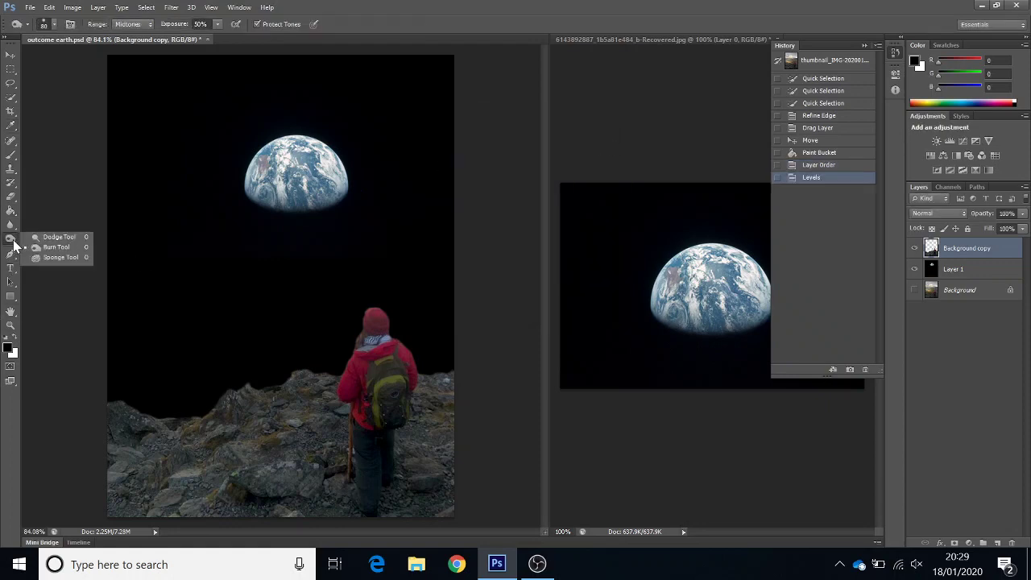
{"action": "left_click", "coordinate": [57, 242]}
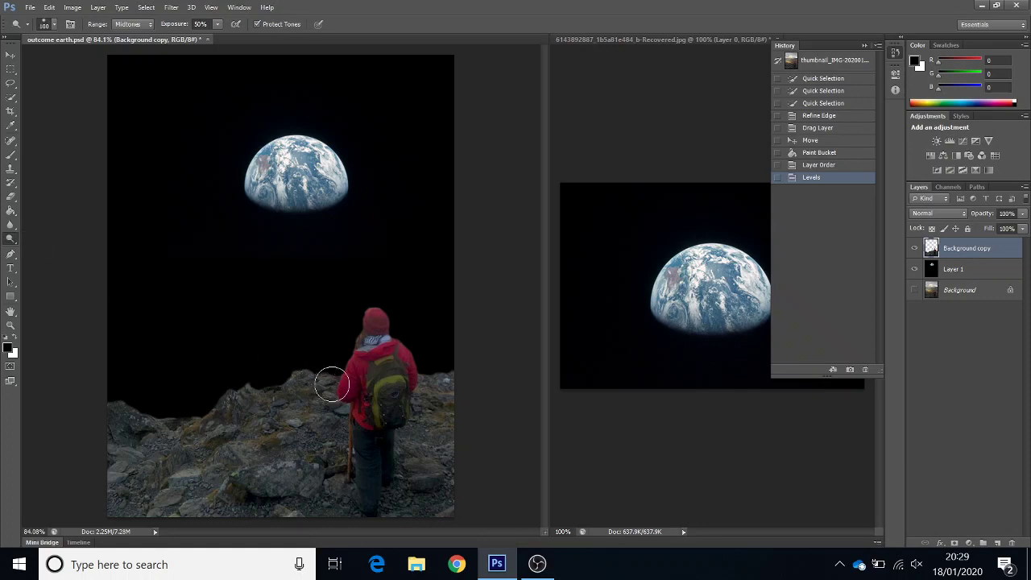
{"action": "mouse_move", "coordinate": [306, 167]}
{"action": "left_mouse_down"}
{"action": "mouse_move", "coordinate": [290, 146]}
{"action": "mouse_move", "coordinate": [295, 179]}
{"action": "left_mouse_up"}
{"action": "left_click_drag", "start_coordinate": [322, 383], "coordinate": [341, 472]}
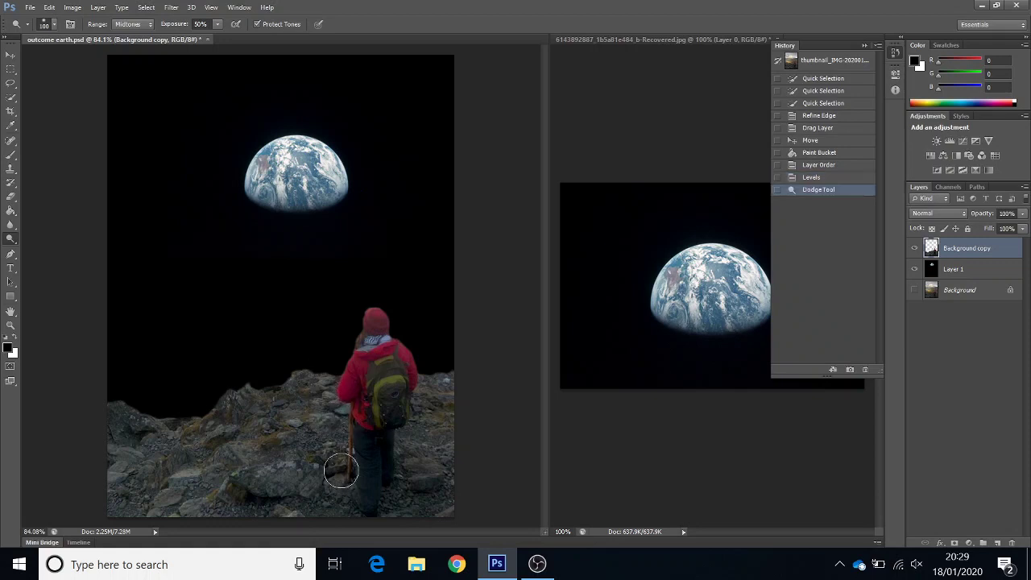
{"action": "mouse_move", "coordinate": [322, 391]}
{"action": "left_mouse_down"}
{"action": "mouse_move", "coordinate": [340, 443]}
{"action": "mouse_move", "coordinate": [324, 389]}
{"action": "mouse_move", "coordinate": [345, 425]}
{"action": "left_mouse_up"}
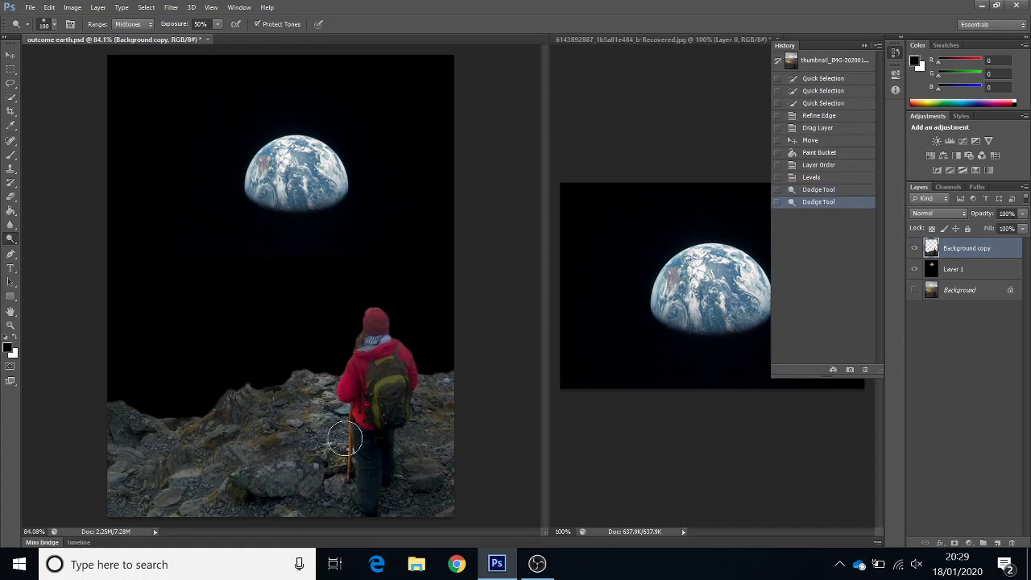
{"action": "left_click", "coordinate": [332, 419]}
{"action": "left_click_drag", "start_coordinate": [326, 379], "coordinate": [345, 478]}
Step: Dodge the hiker's red arm and collar, then undo the last two dodge strokes
{"action": "mouse_move", "coordinate": [350, 367]}
{"action": "left_mouse_down"}
{"action": "mouse_move", "coordinate": [350, 345]}
{"action": "mouse_move", "coordinate": [348, 385]}
{"action": "mouse_move", "coordinate": [346, 337]}
{"action": "mouse_move", "coordinate": [366, 339]}
{"action": "left_mouse_up"}
{"action": "mouse_move", "coordinate": [355, 338]}
{"action": "left_mouse_down"}
{"action": "mouse_move", "coordinate": [349, 386]}
{"action": "mouse_move", "coordinate": [316, 387]}
{"action": "mouse_move", "coordinate": [342, 500]}
{"action": "mouse_move", "coordinate": [327, 419]}
{"action": "left_mouse_up"}
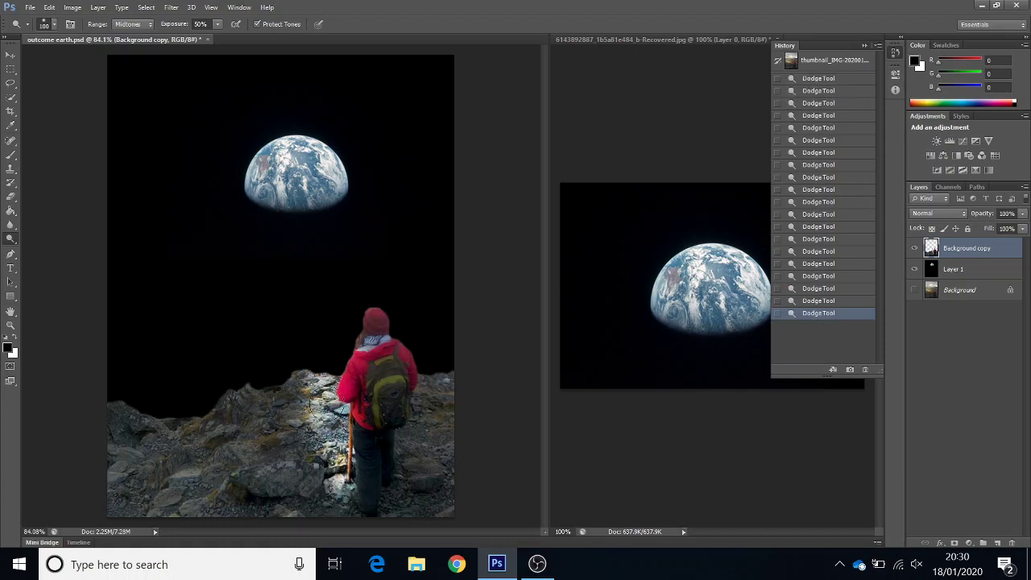
{"action": "left_click", "coordinate": [366, 345]}
{"action": "key", "text": "ctrl+alt+z"}
{"action": "key", "text": "ctrl+alt+z"}
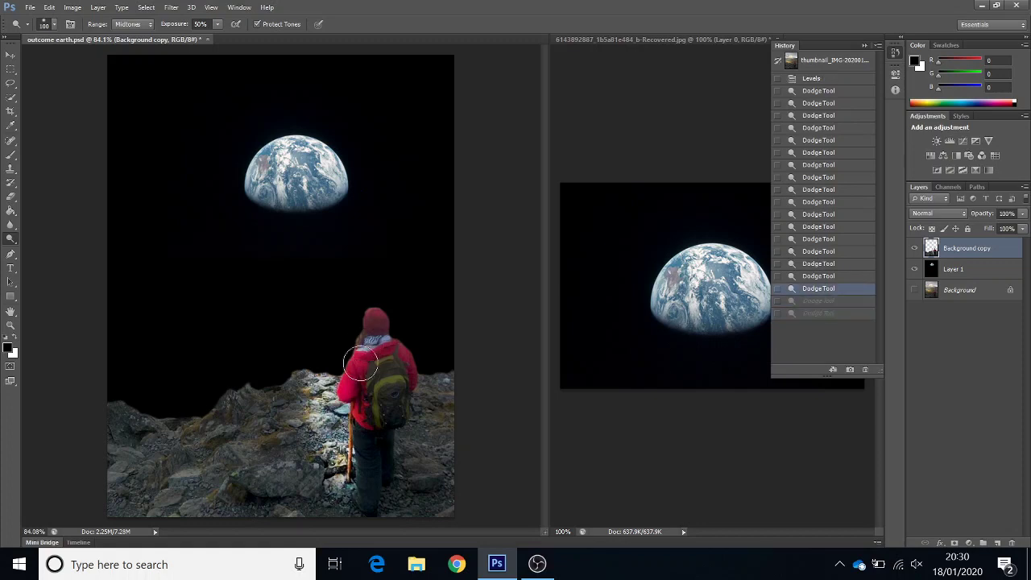
{"action": "left_click", "coordinate": [49, 8]}
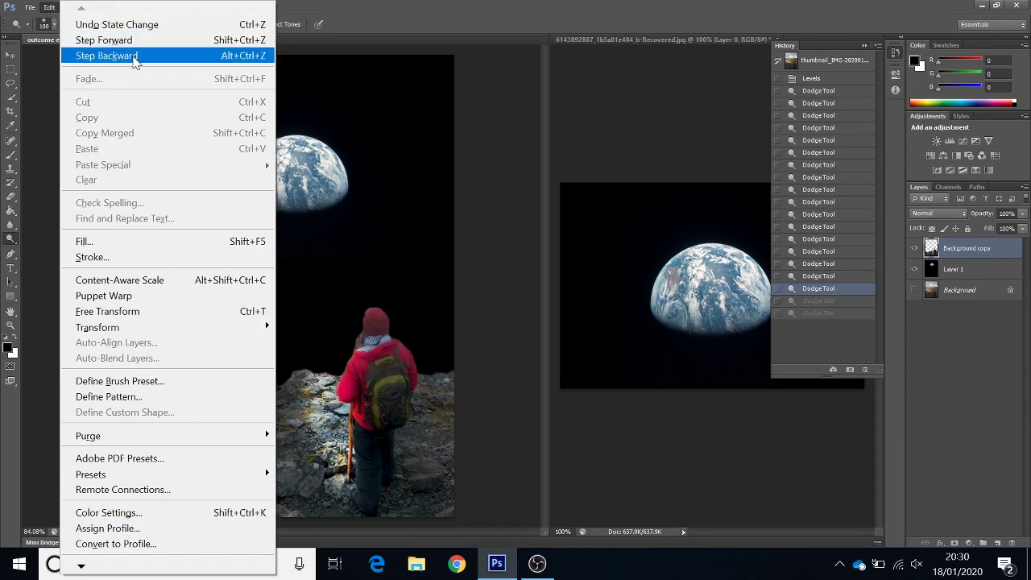
{"action": "left_click", "coordinate": [514, 117]}
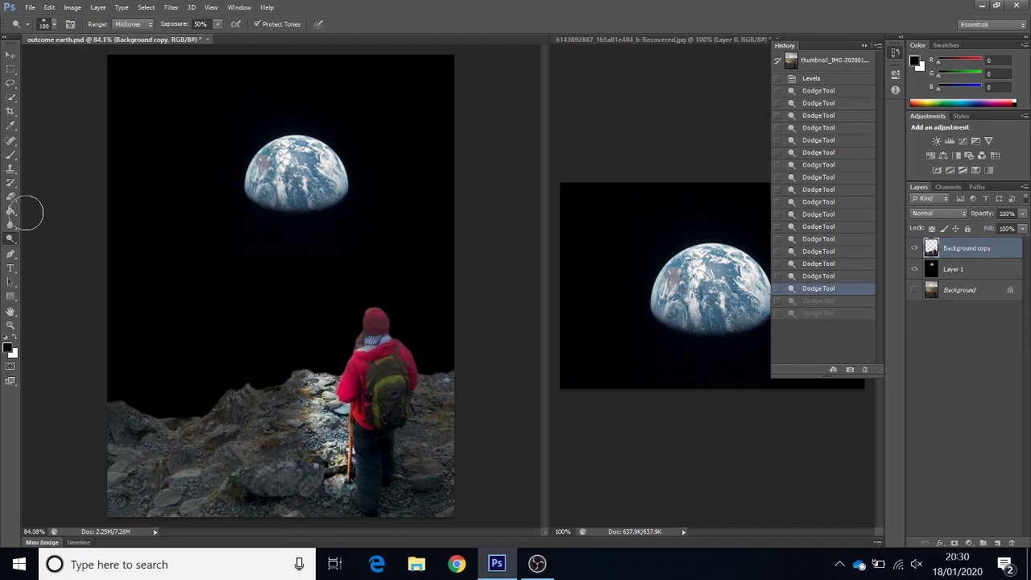
Step: With the Burn Tool, darken the rocks around the hiker's legs and the ground near the feet
{"action": "left_click_drag", "start_coordinate": [8, 242], "coordinate": [9, 242]}
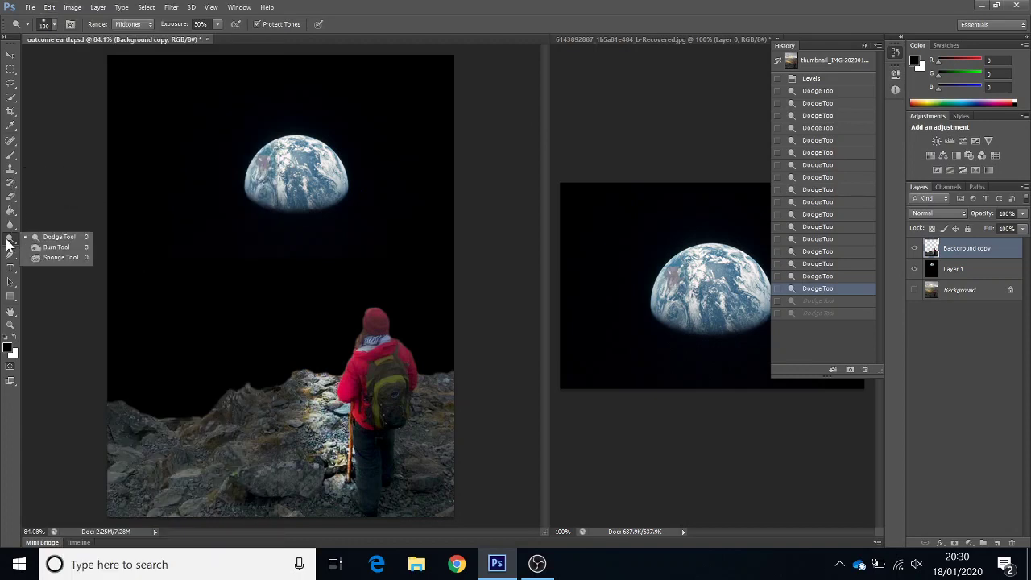
{"action": "left_click", "coordinate": [50, 251]}
{"action": "mouse_move", "coordinate": [365, 457]}
{"action": "left_mouse_down"}
{"action": "mouse_move", "coordinate": [433, 507]}
{"action": "mouse_move", "coordinate": [402, 493]}
{"action": "left_mouse_up"}
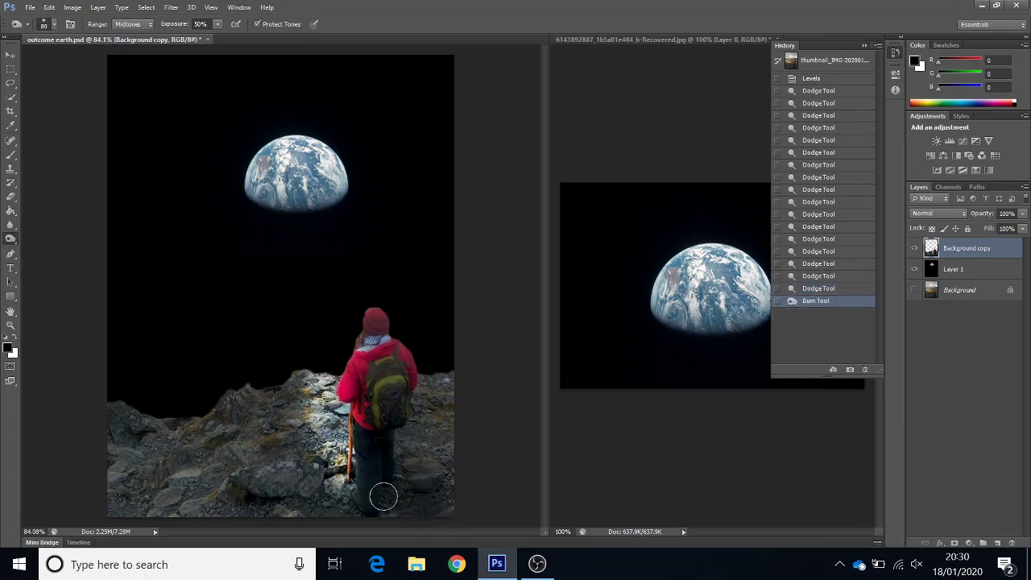
{"action": "left_click_drag", "start_coordinate": [384, 497], "coordinate": [399, 491]}
{"action": "mouse_move", "coordinate": [403, 490]}
{"action": "left_mouse_down"}
{"action": "mouse_move", "coordinate": [429, 487]}
{"action": "mouse_move", "coordinate": [395, 511]}
{"action": "mouse_move", "coordinate": [436, 499]}
{"action": "mouse_move", "coordinate": [447, 510]}
{"action": "mouse_move", "coordinate": [402, 498]}
{"action": "mouse_move", "coordinate": [400, 511]}
{"action": "mouse_move", "coordinate": [417, 512]}
{"action": "mouse_move", "coordinate": [408, 494]}
{"action": "mouse_move", "coordinate": [456, 518]}
{"action": "mouse_move", "coordinate": [425, 509]}
{"action": "mouse_move", "coordinate": [428, 499]}
{"action": "mouse_move", "coordinate": [392, 499]}
{"action": "mouse_move", "coordinate": [453, 511]}
{"action": "mouse_move", "coordinate": [402, 498]}
{"action": "mouse_move", "coordinate": [381, 526]}
{"action": "mouse_move", "coordinate": [428, 506]}
{"action": "mouse_move", "coordinate": [462, 520]}
{"action": "left_mouse_up"}
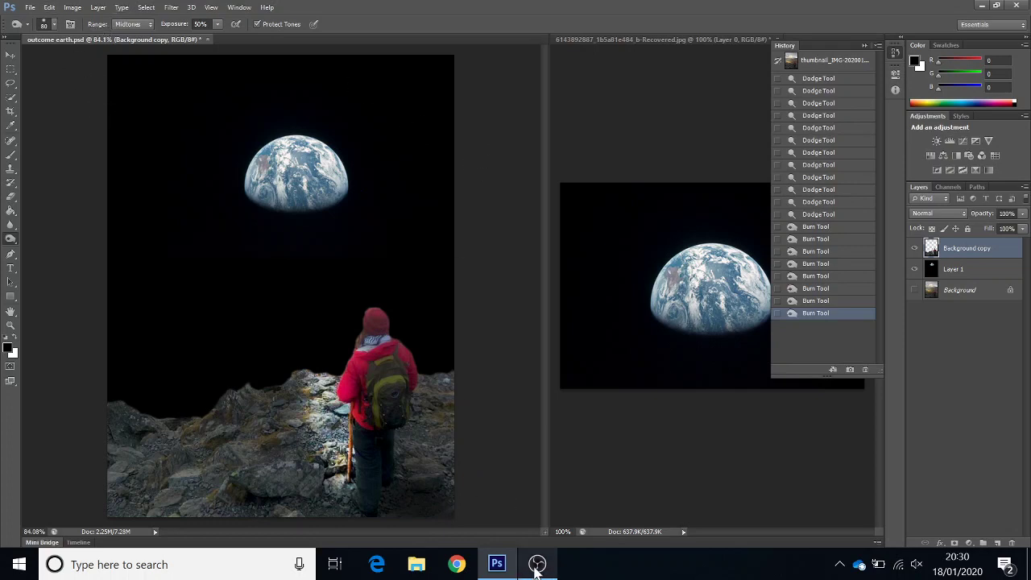
{"action": "mouse_move", "coordinate": [535, 568]}
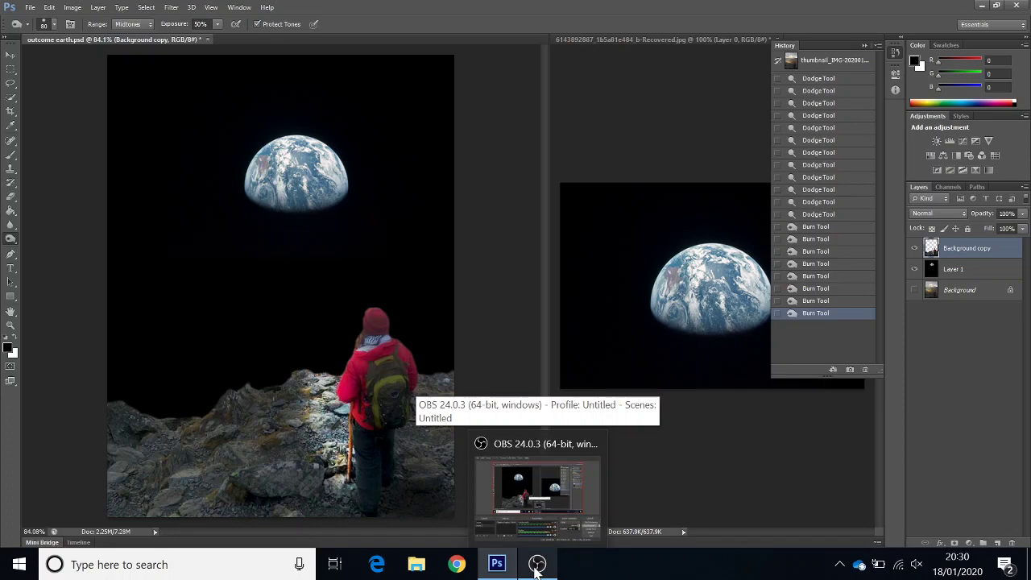